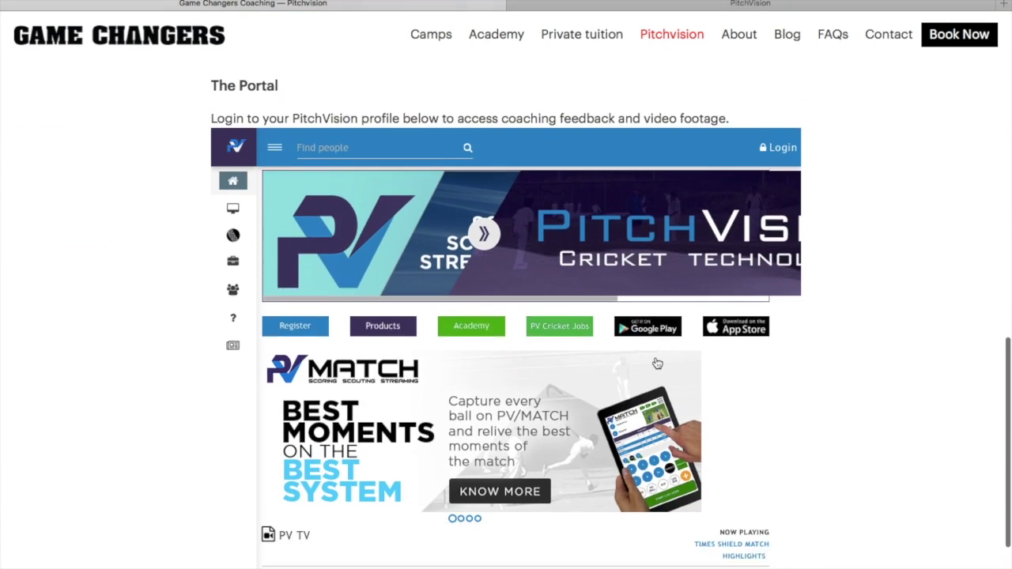
scroll(658, 363, "down", 1)
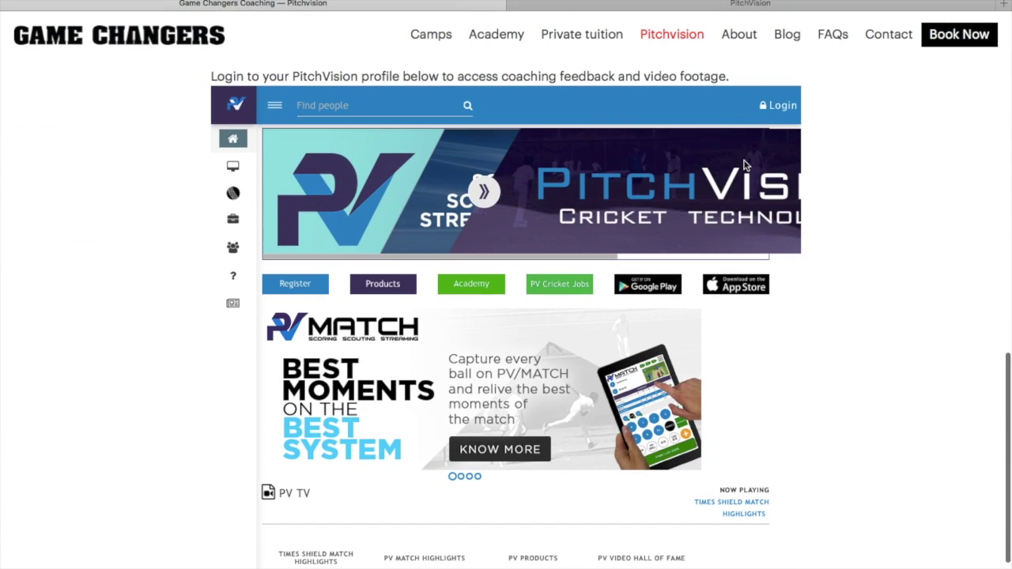
Scroll down to The Portal section and switch to the PitchVision tab
left_click(771, 8)
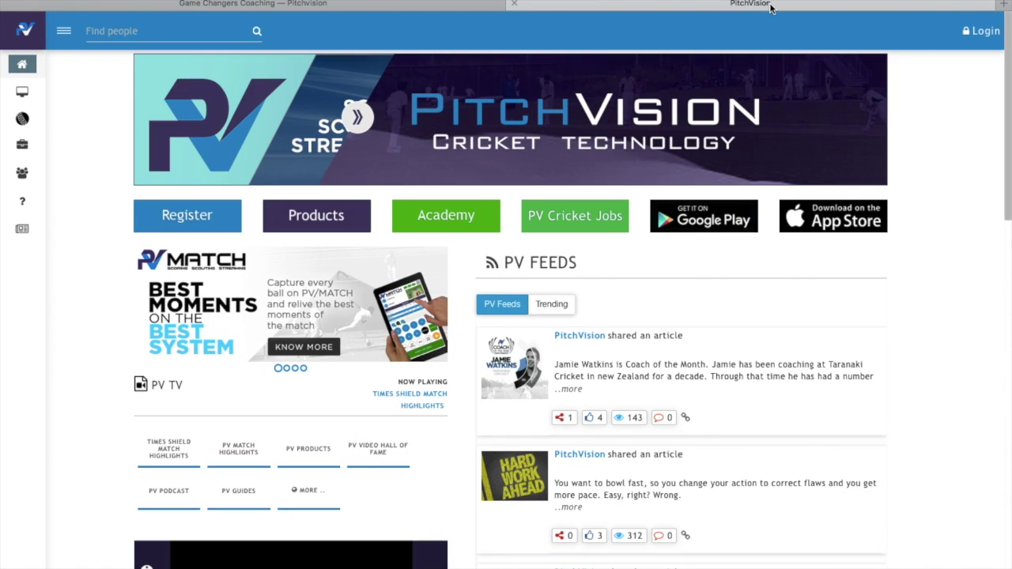
Log in to PitchVision with the saved credentials and open the academy's Player Management from the Portal
left_click(984, 31)
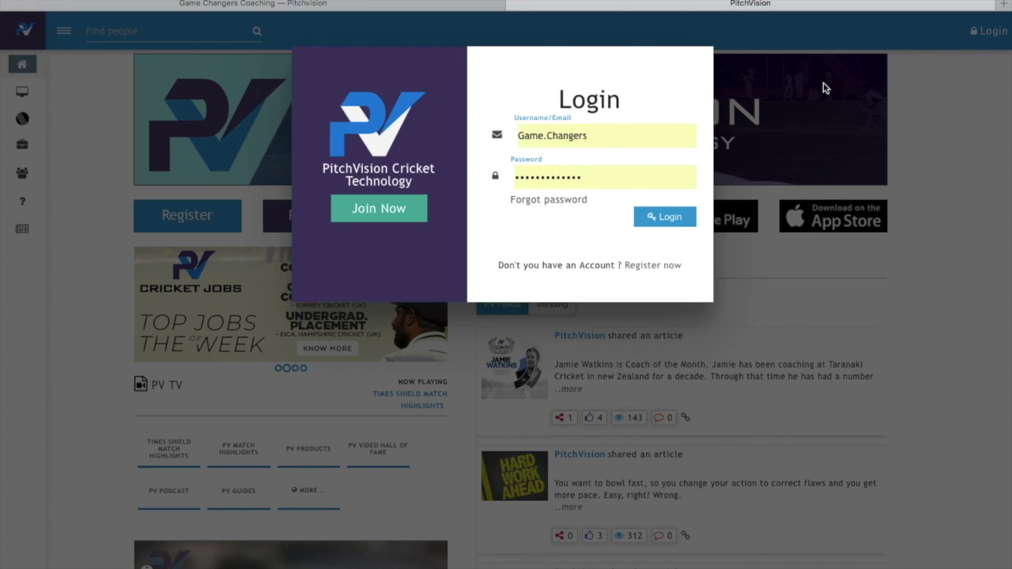
left_click(669, 219)
left_click(666, 222)
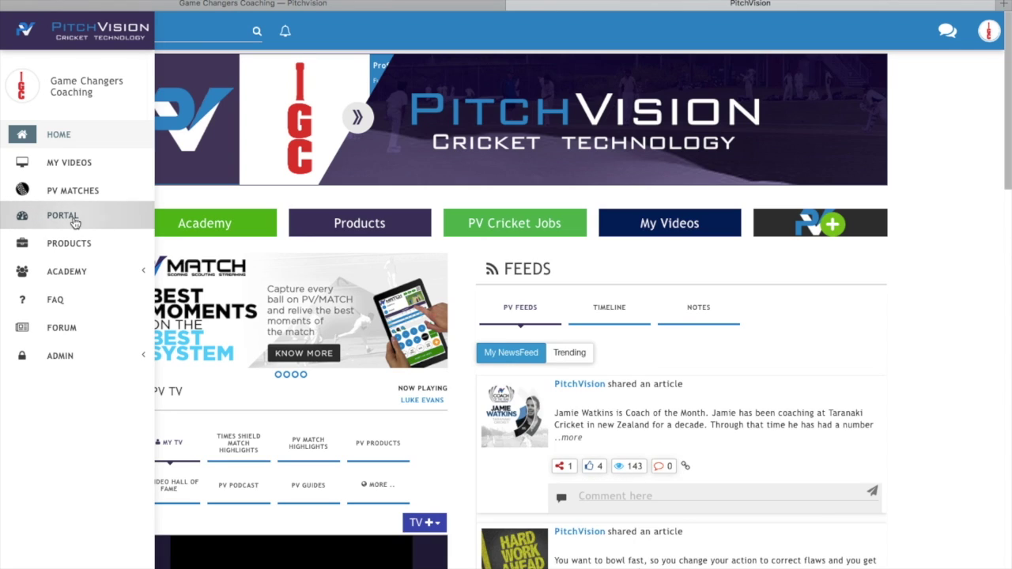
left_click(75, 220)
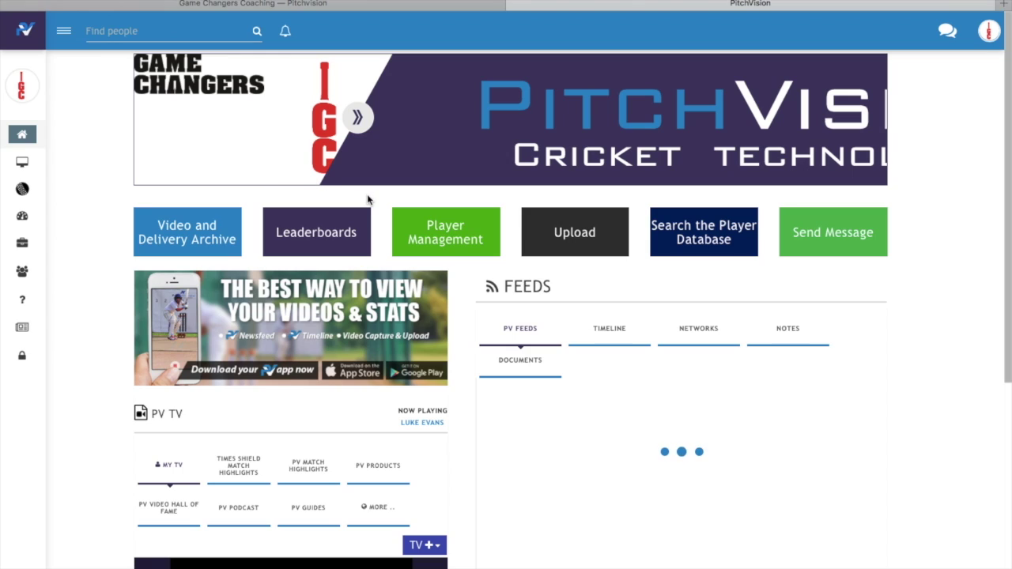
left_click(462, 248)
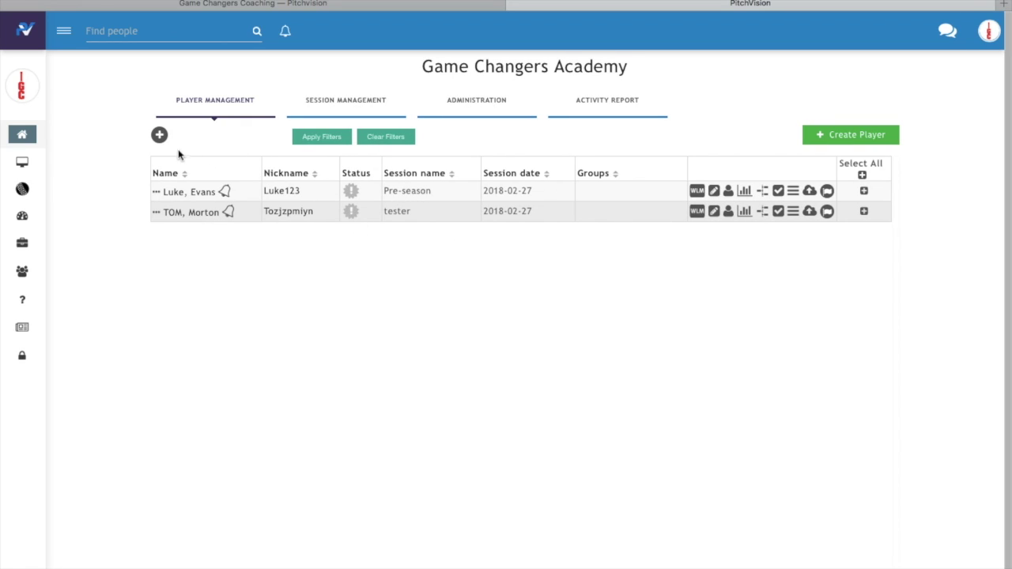
Add a Group Search filter set to SWCC 1st team and apply it to the player list
left_click(160, 136)
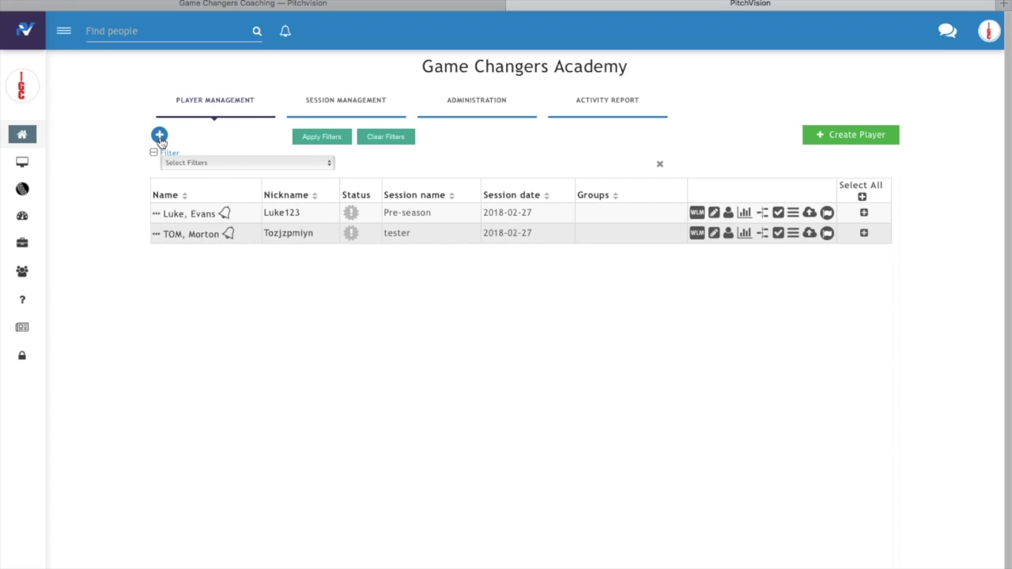
left_click(256, 163)
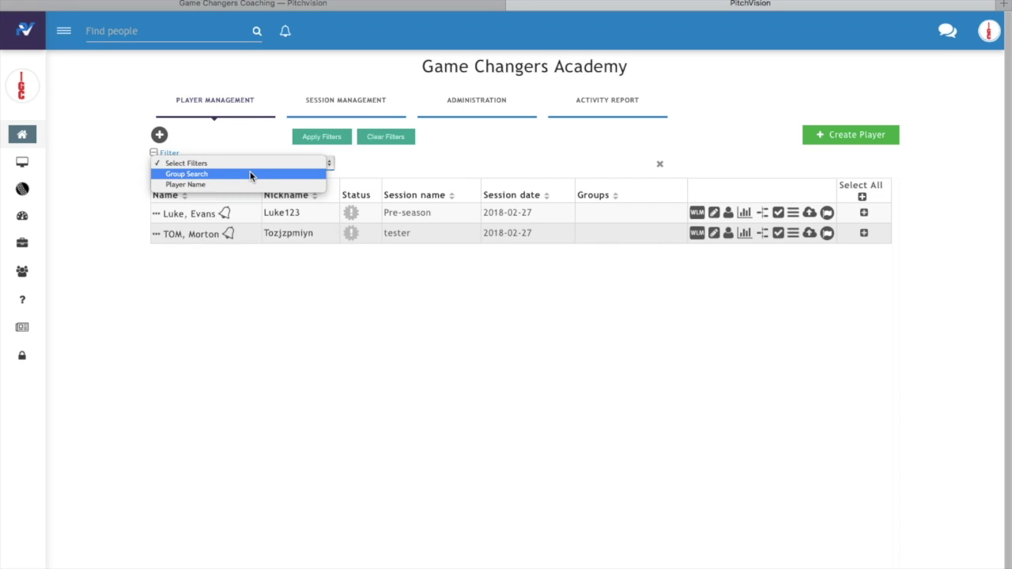
left_click(249, 174)
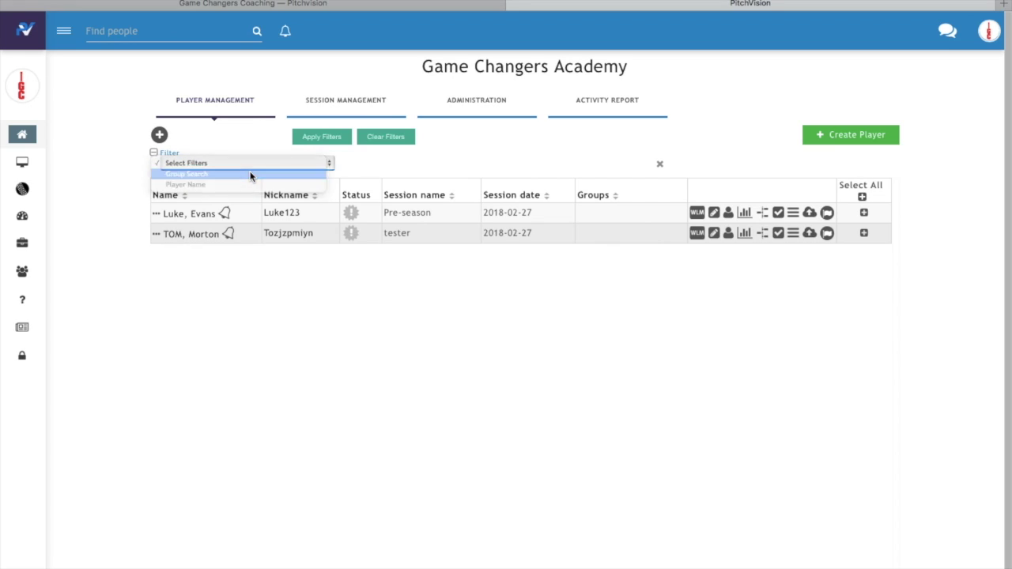
left_click(389, 164)
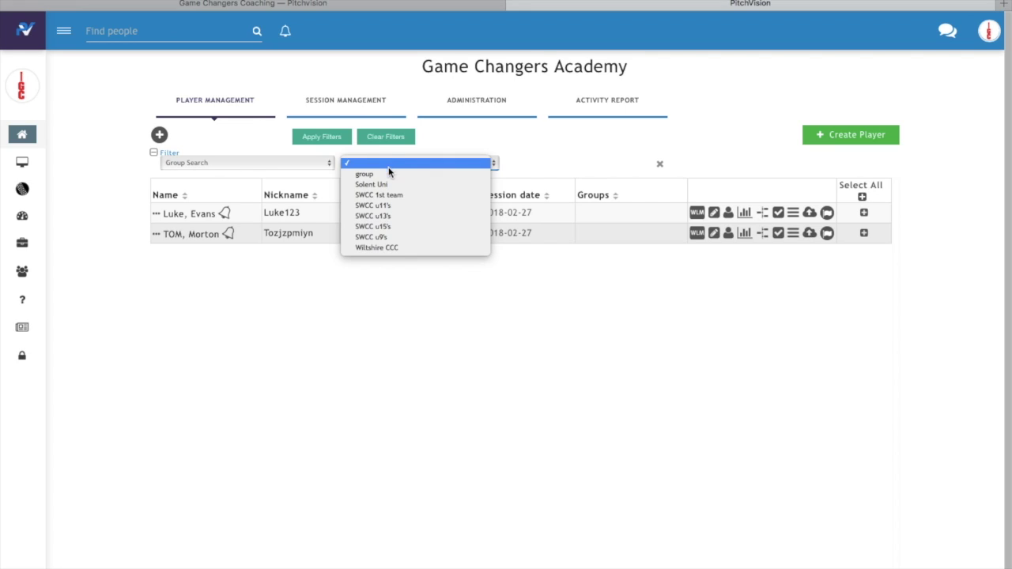
left_click(393, 194)
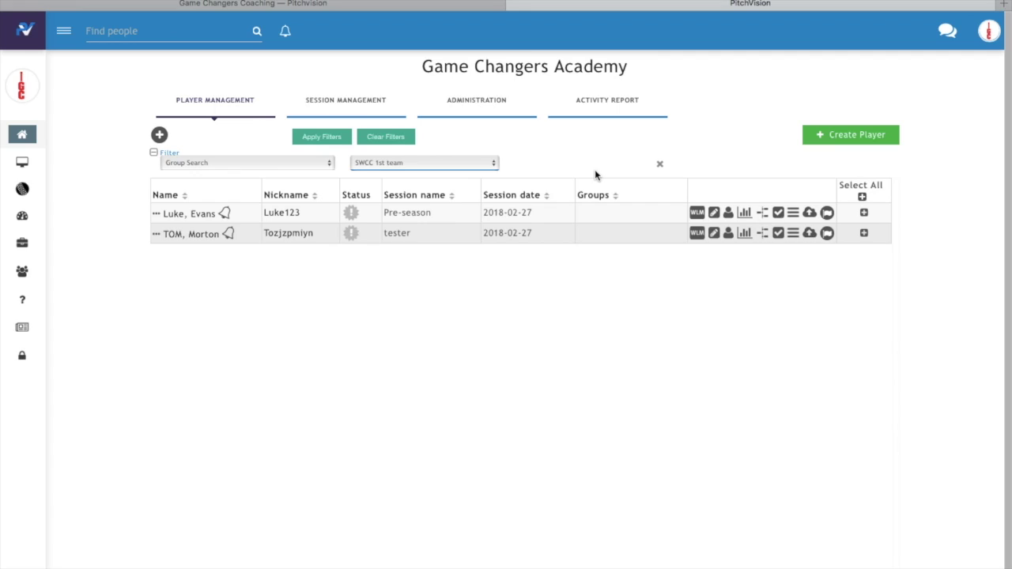
left_click(333, 143)
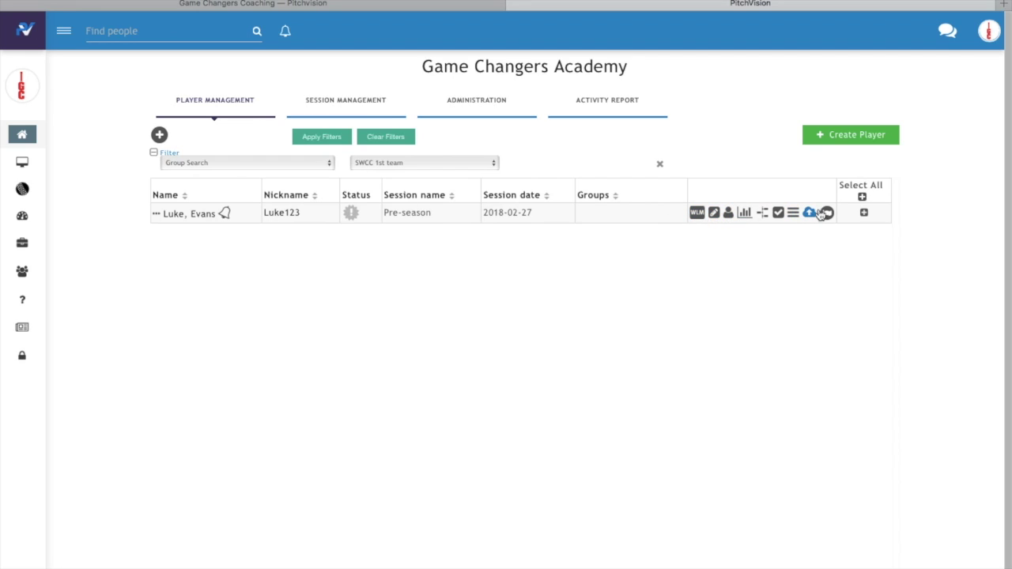
left_click(698, 214)
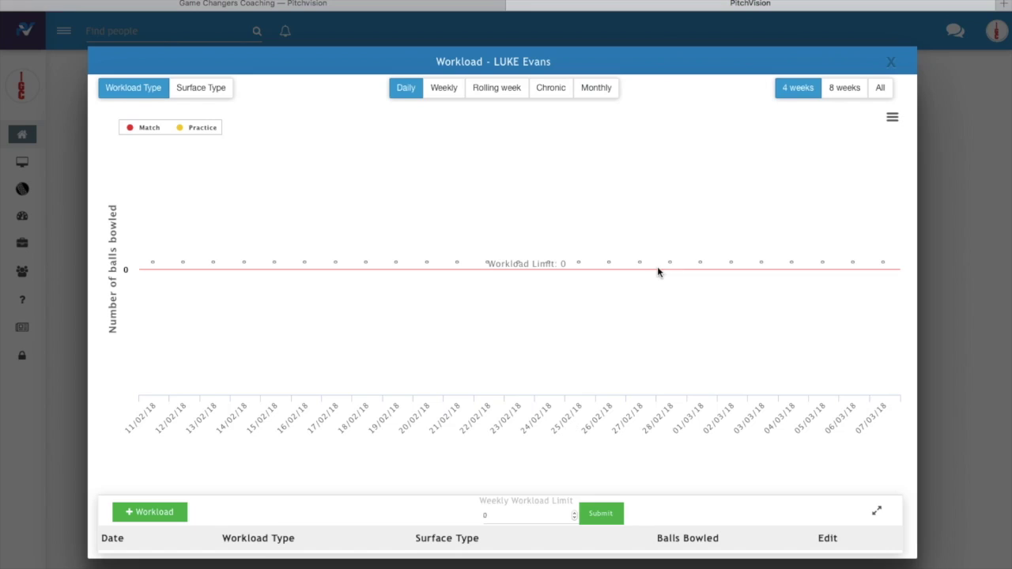
left_click(891, 66)
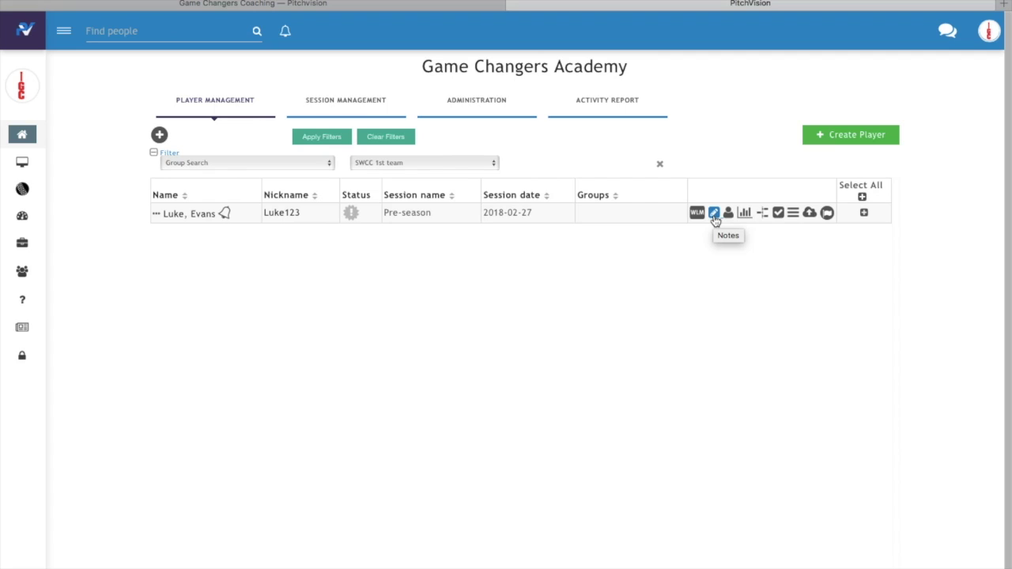
left_click(715, 217)
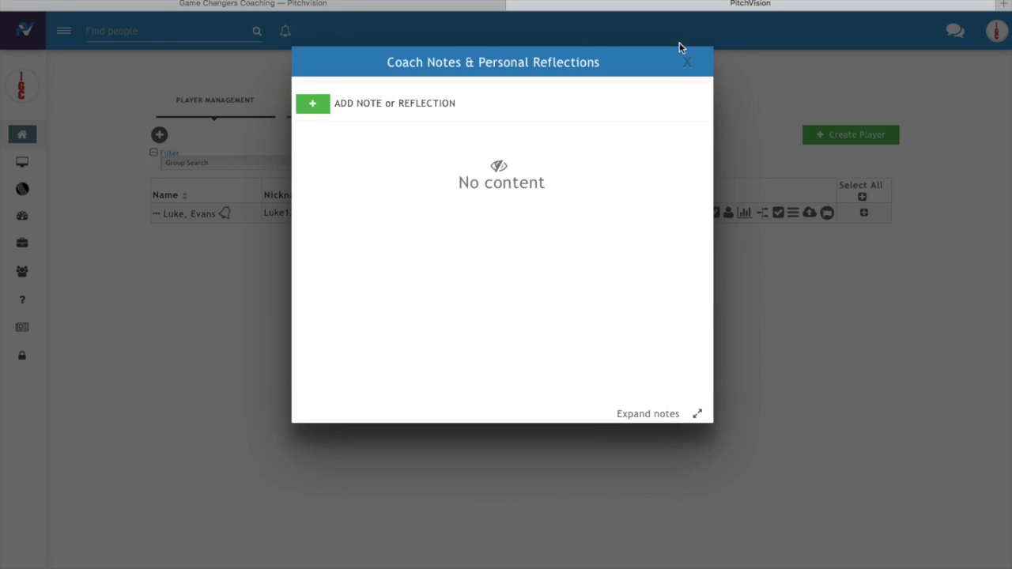
left_click(688, 63)
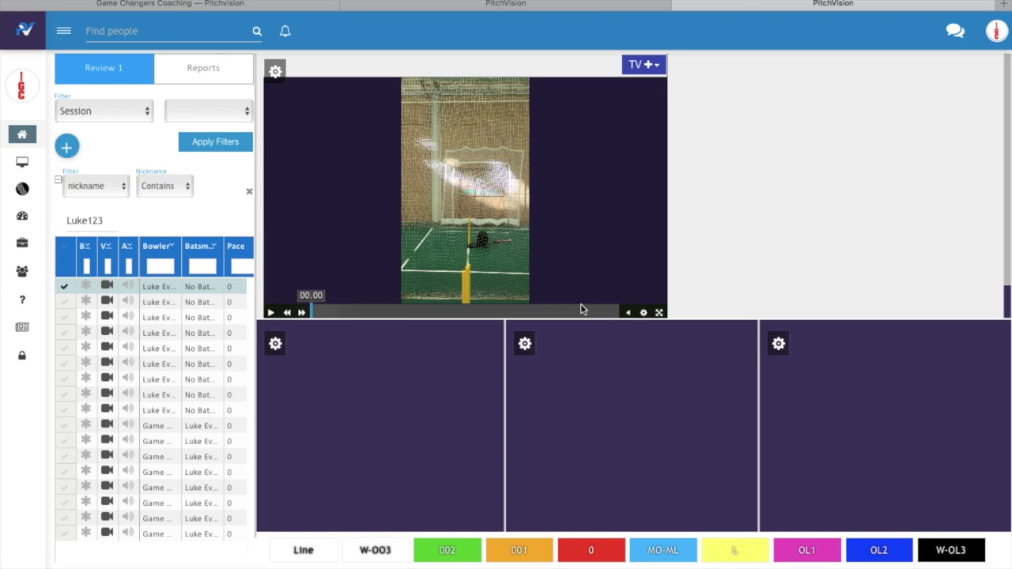
key("super+w")
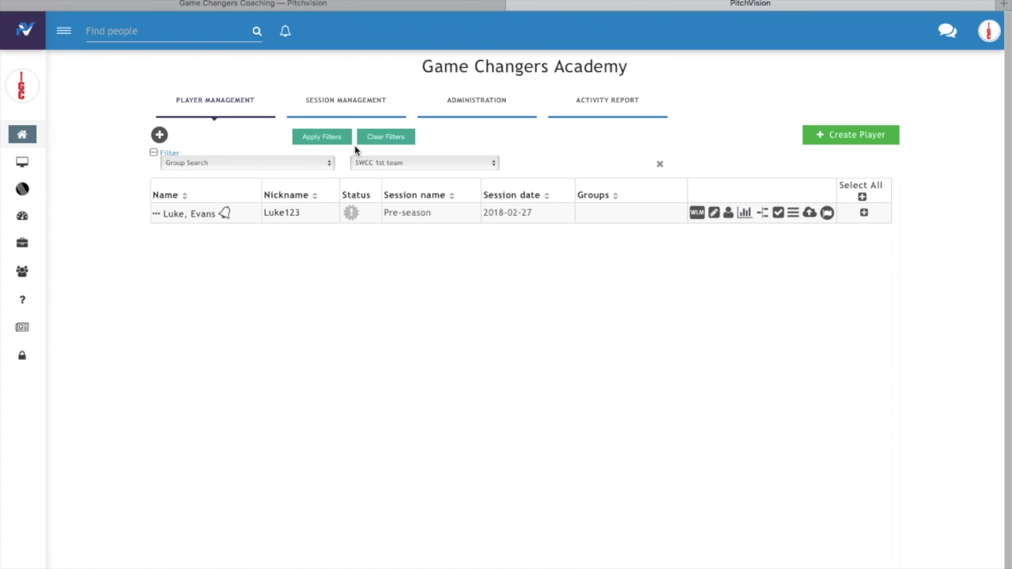
left_click(764, 215)
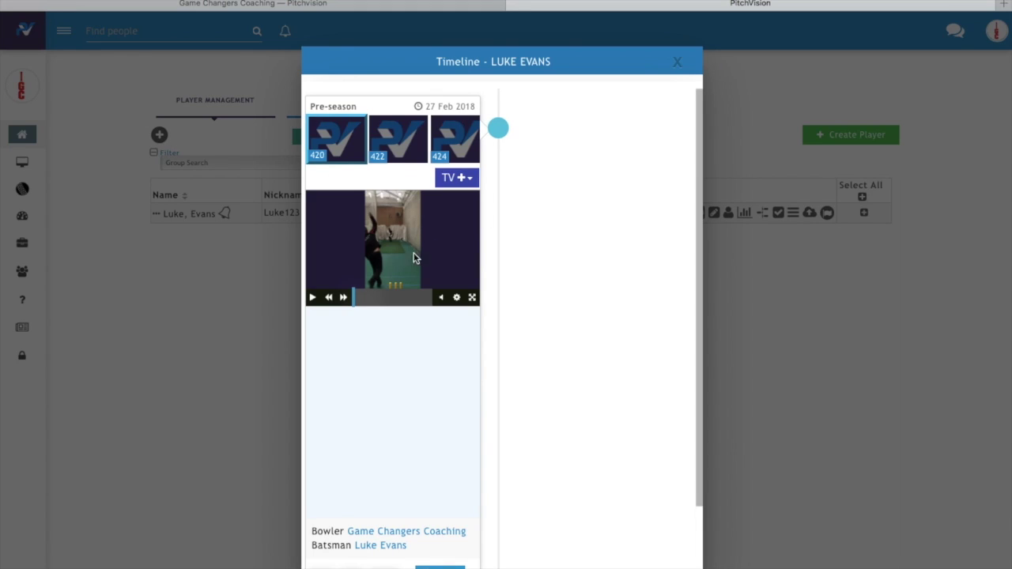
left_click(313, 297)
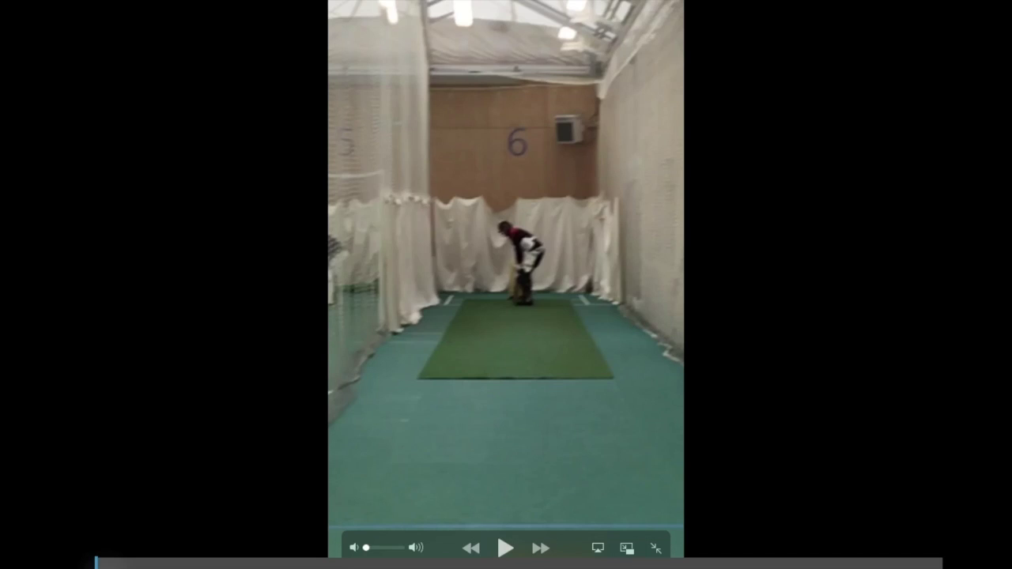
key("Escape")
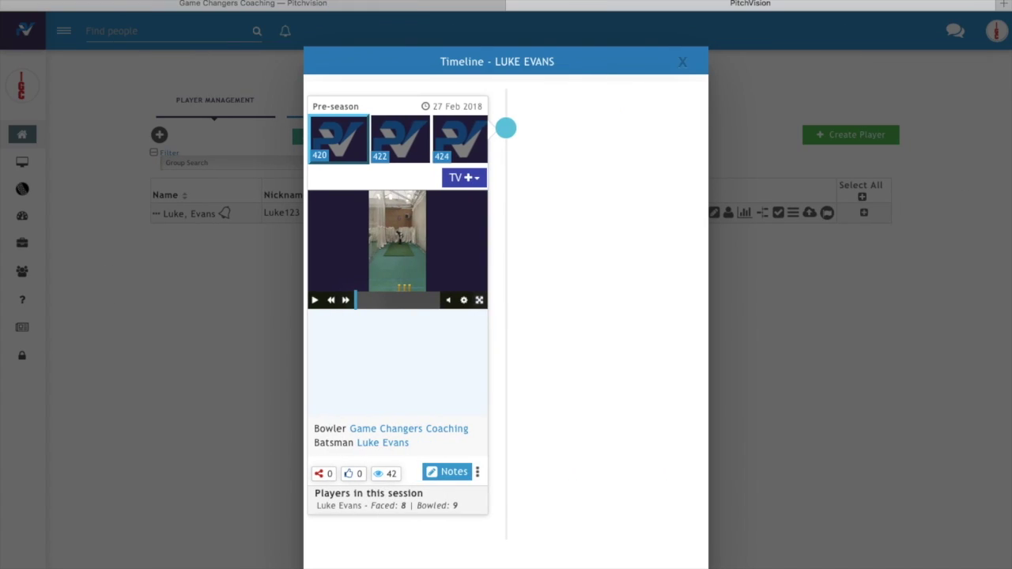
left_click(683, 63)
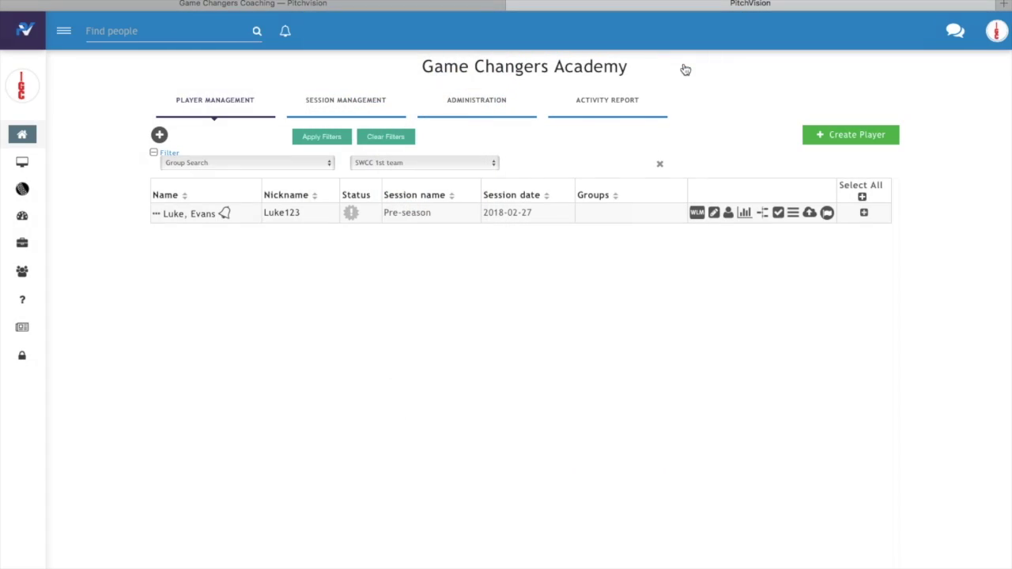
Review the player's 27 Feb 2018 generic assessment, close it, then open the player's Activity Log
left_click(779, 214)
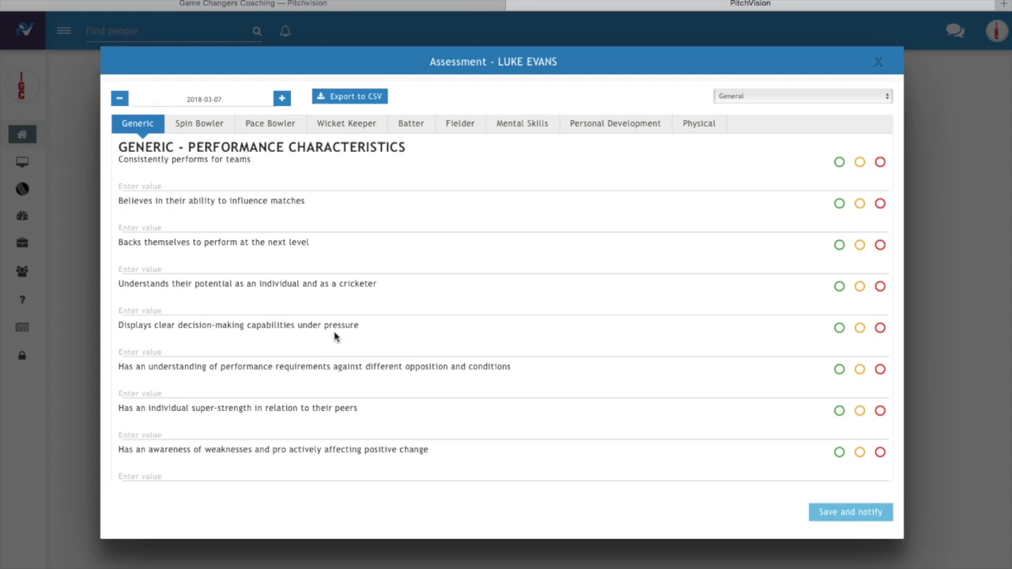
left_click(248, 101)
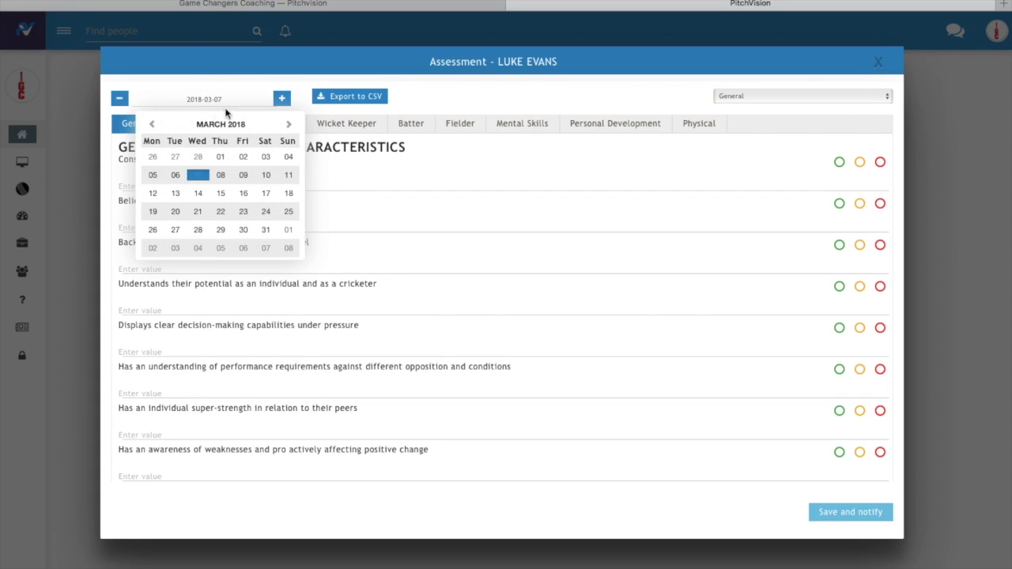
left_click(153, 125)
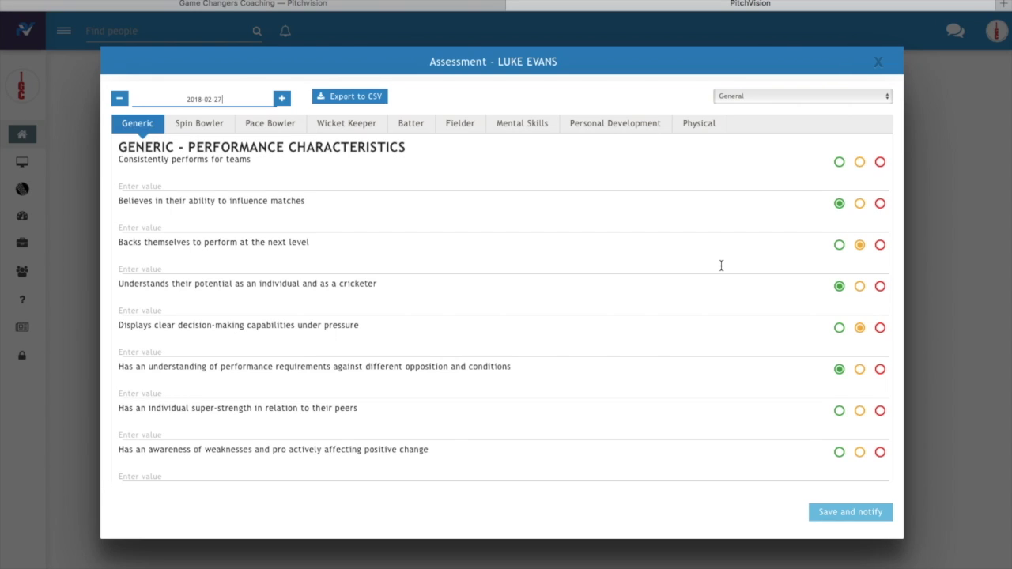
left_click(879, 63)
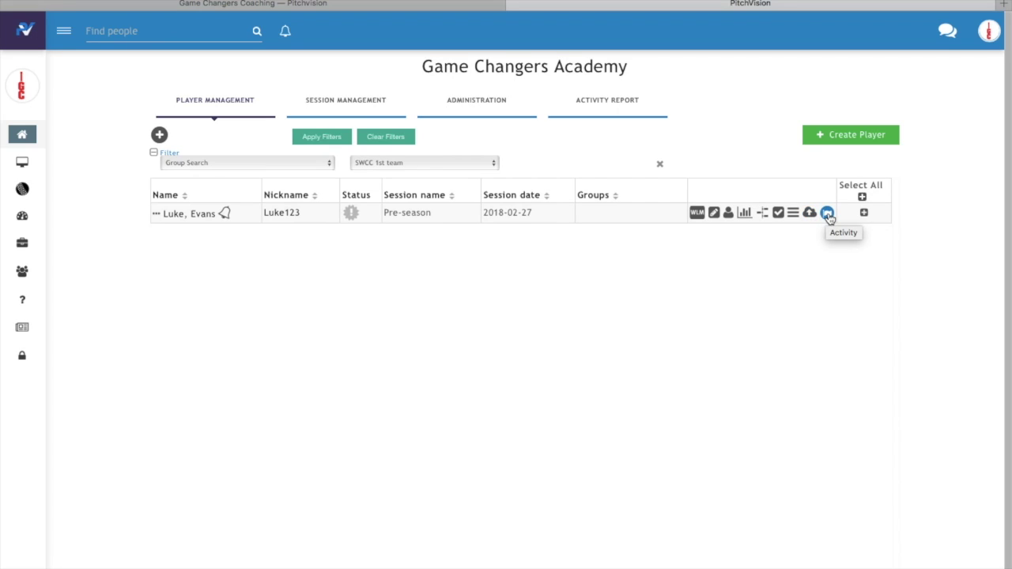
left_click(827, 213)
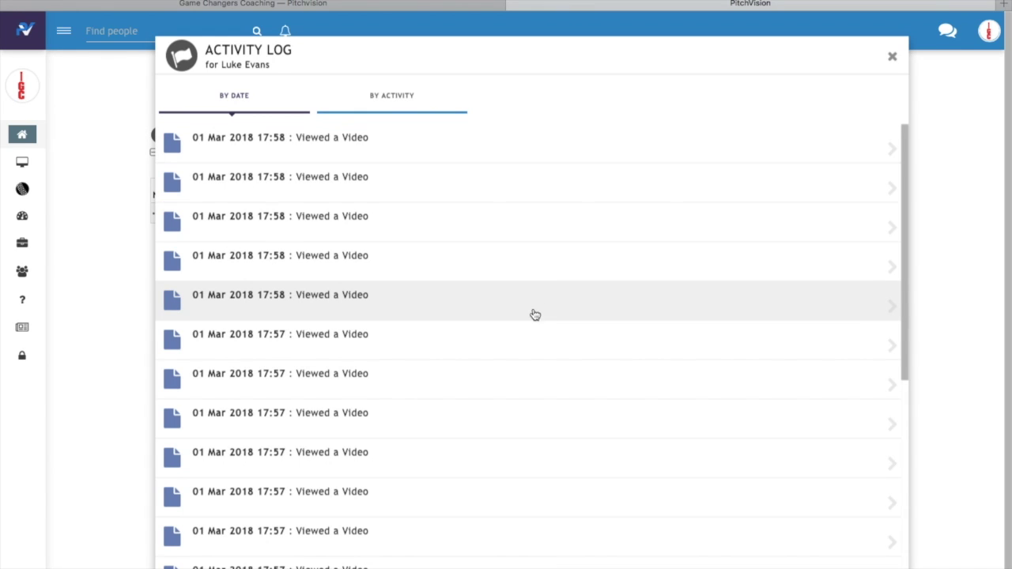
scroll(517, 409, "down", 5)
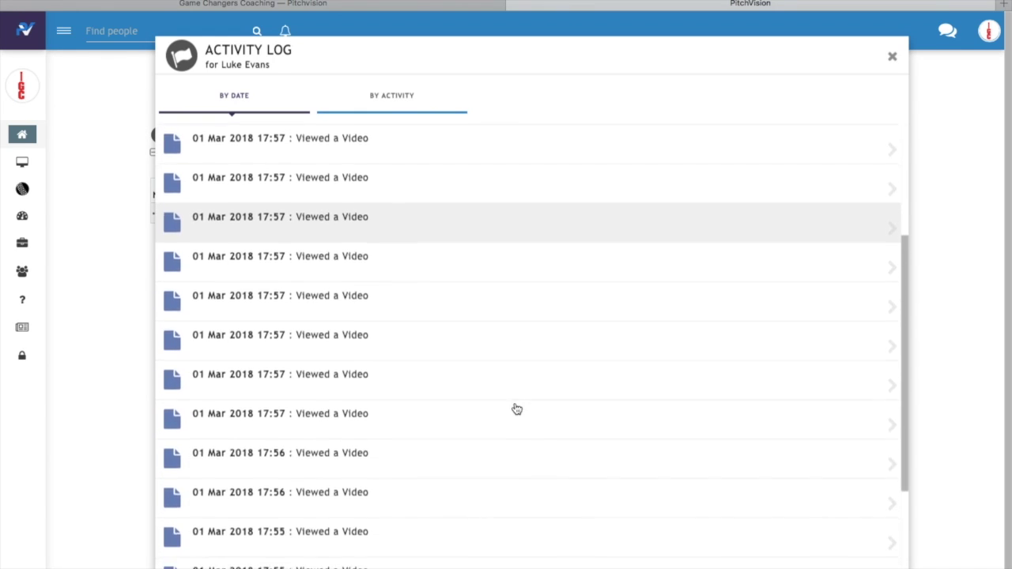
scroll(516, 409, "down", 4)
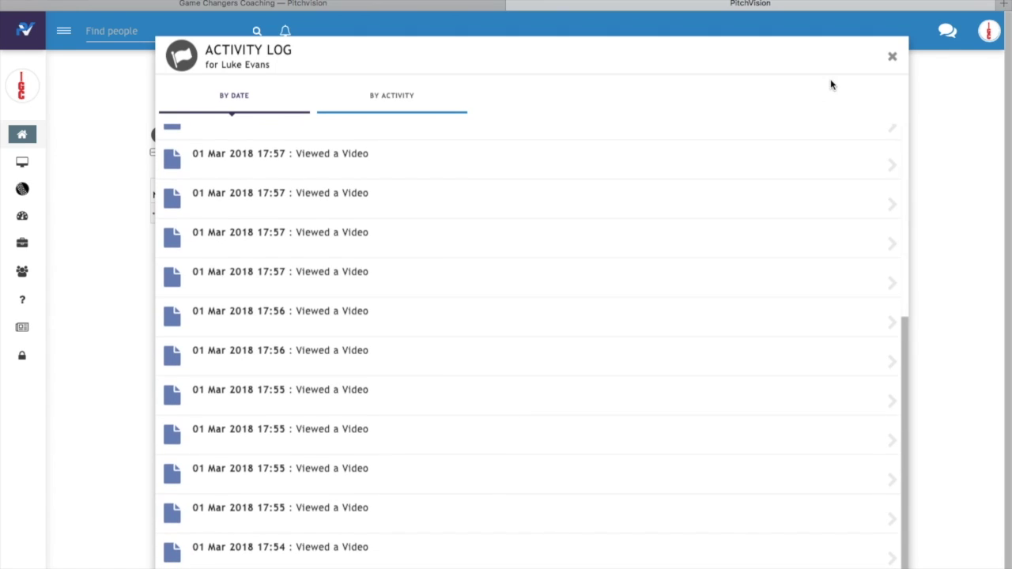
left_click(893, 58)
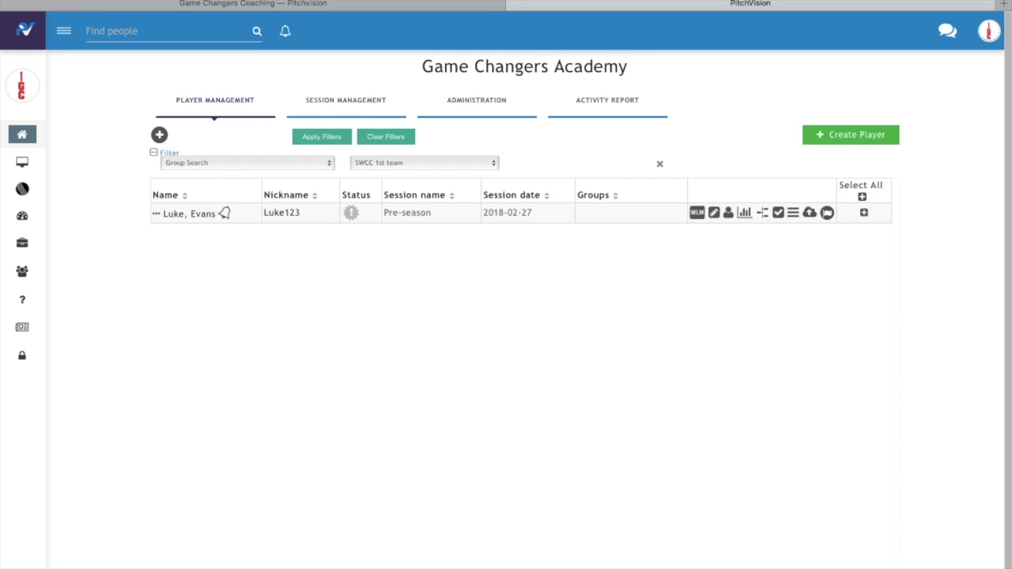
mouse_move(910, 2)
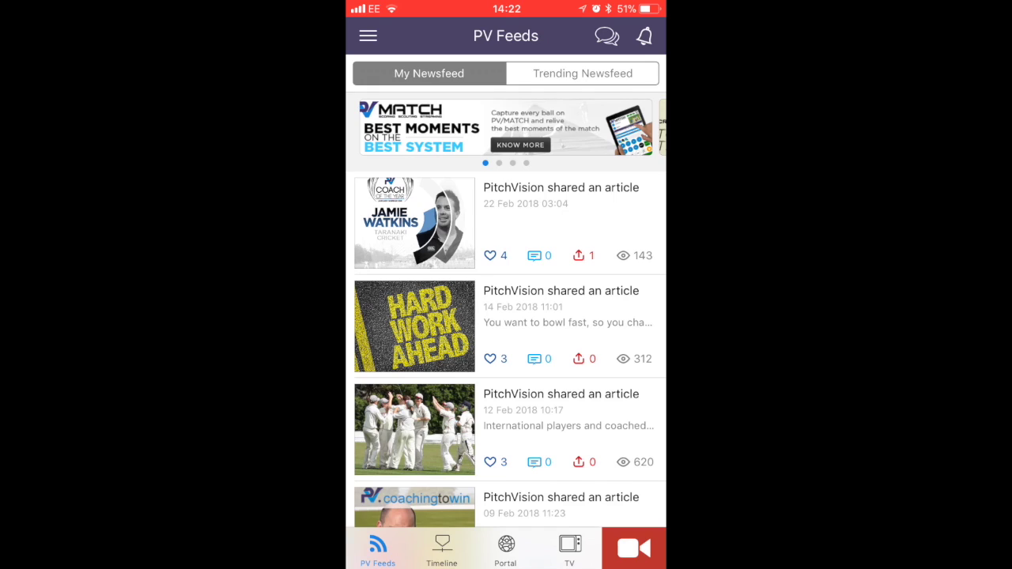
Check the sessions Timeline, then show the Game Changers Academy players under Portal
left_click(442, 550)
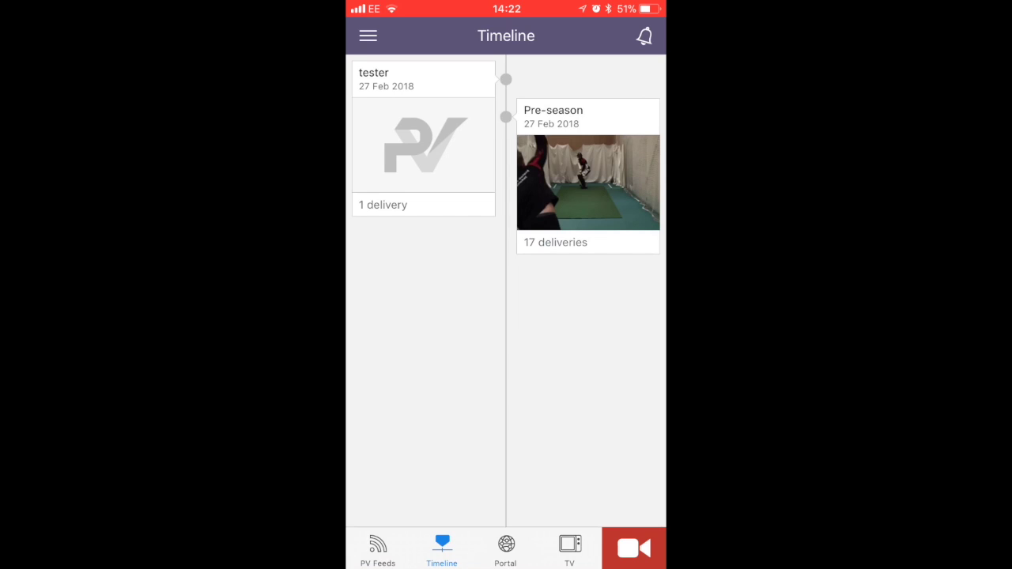
left_click(506, 550)
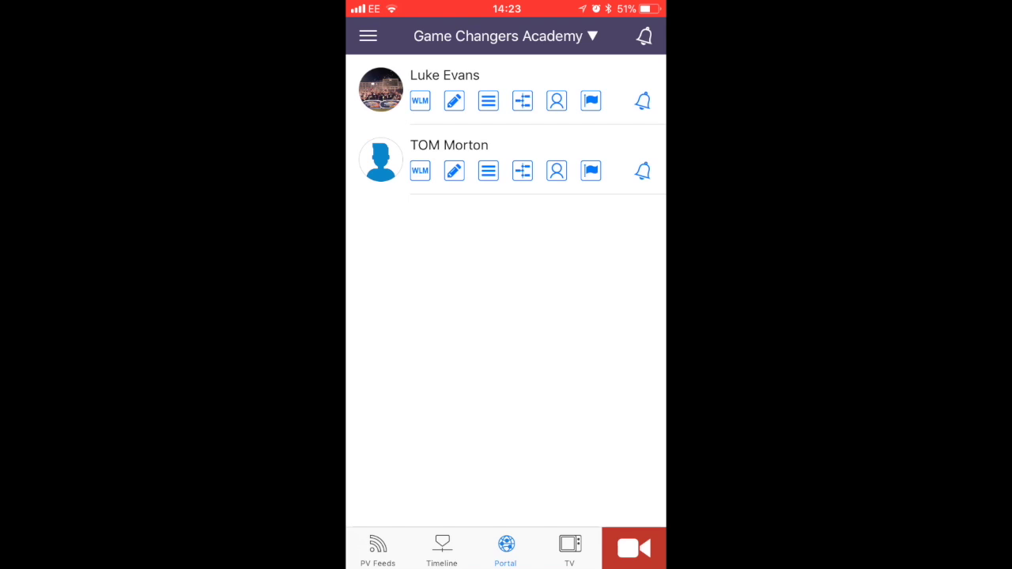
Tag the new recording: south wilts nets session, Bowling Machine bowler, the batsman, description 'Short ball practice'
left_click(634, 548)
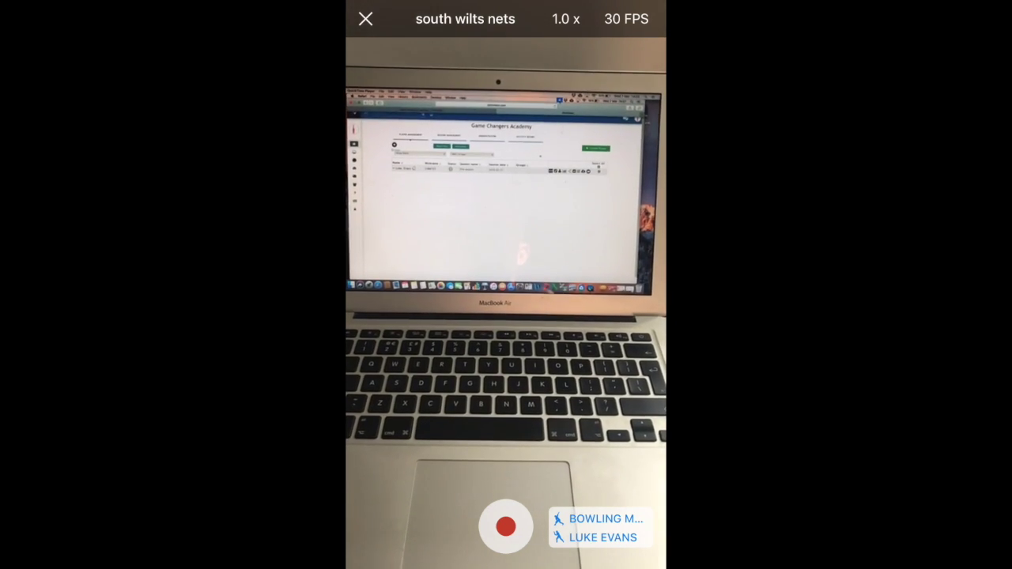
left_click(599, 528)
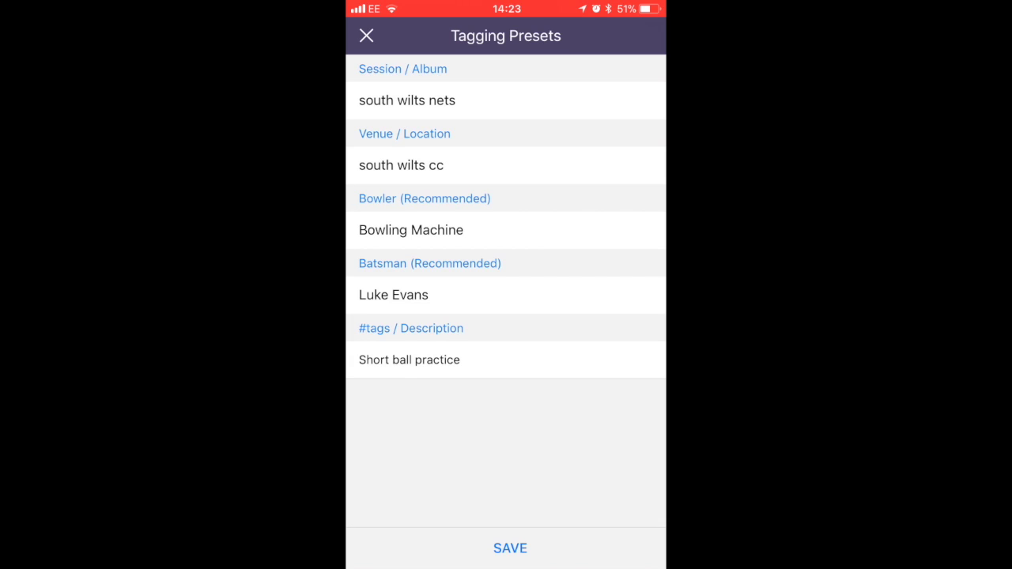
left_click(428, 295)
key("BackSpace")
key("BackSpace")
key("BackSpace")
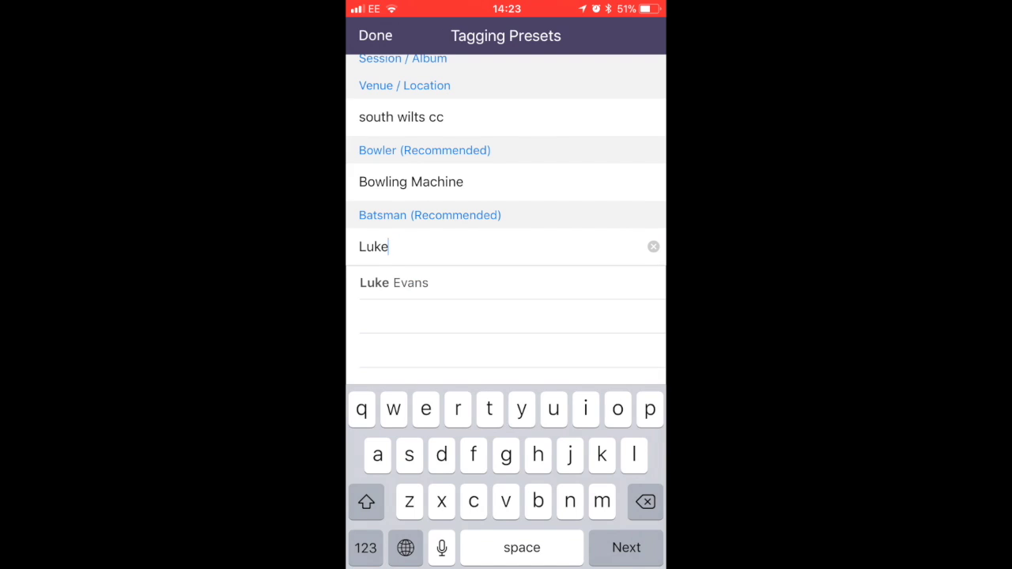
left_click(394, 283)
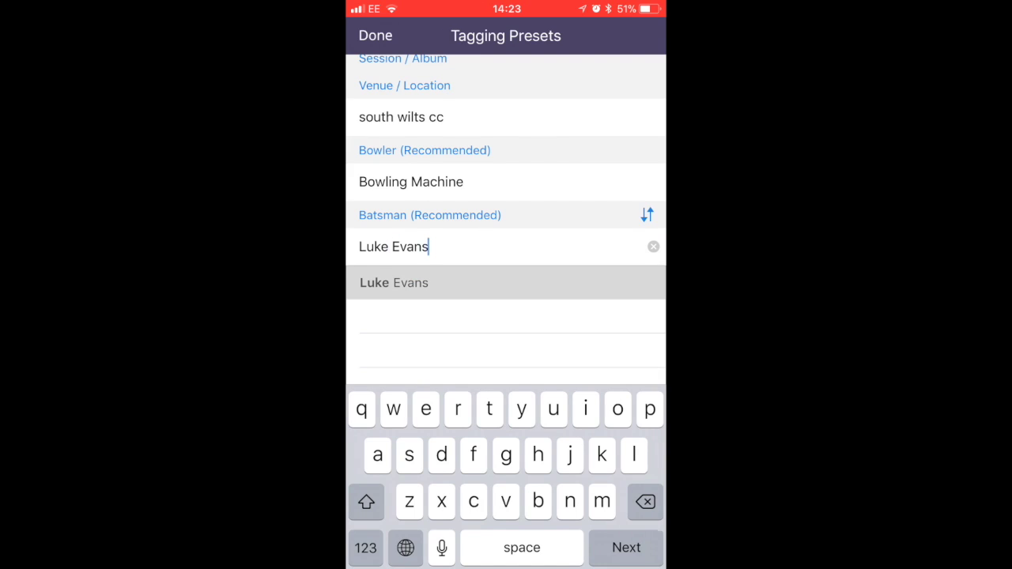
key("Return")
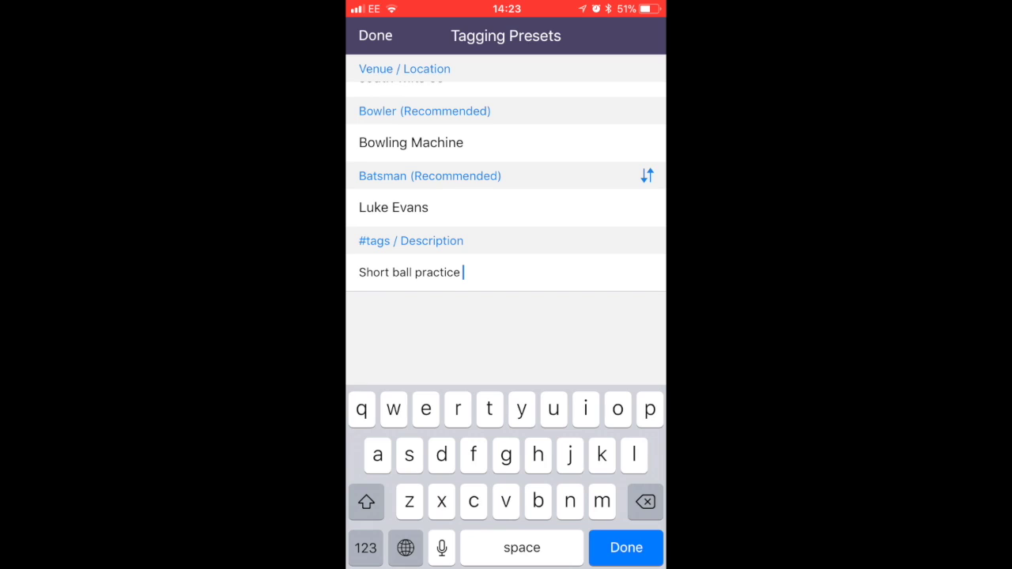
key("Return")
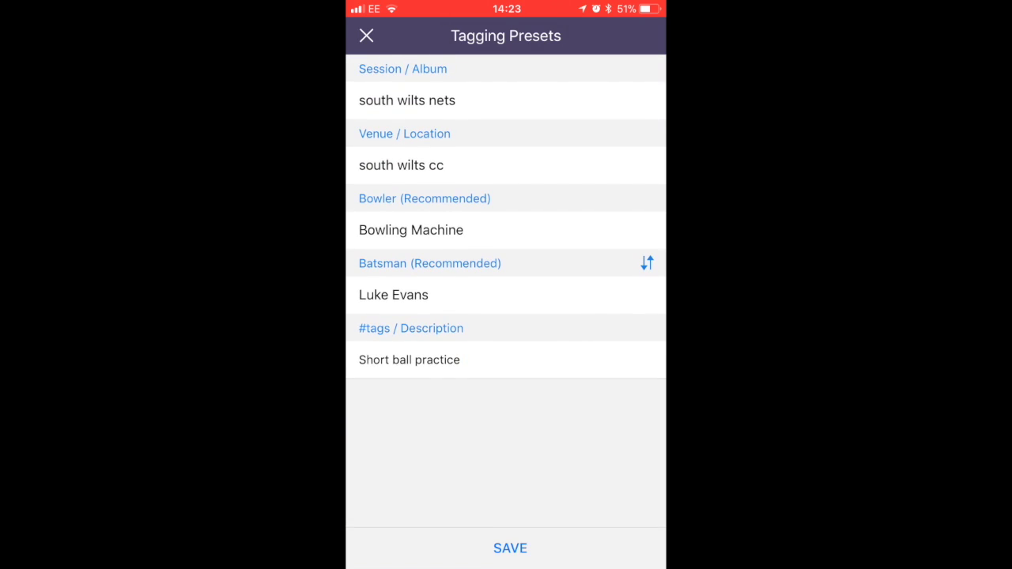
left_click(510, 548)
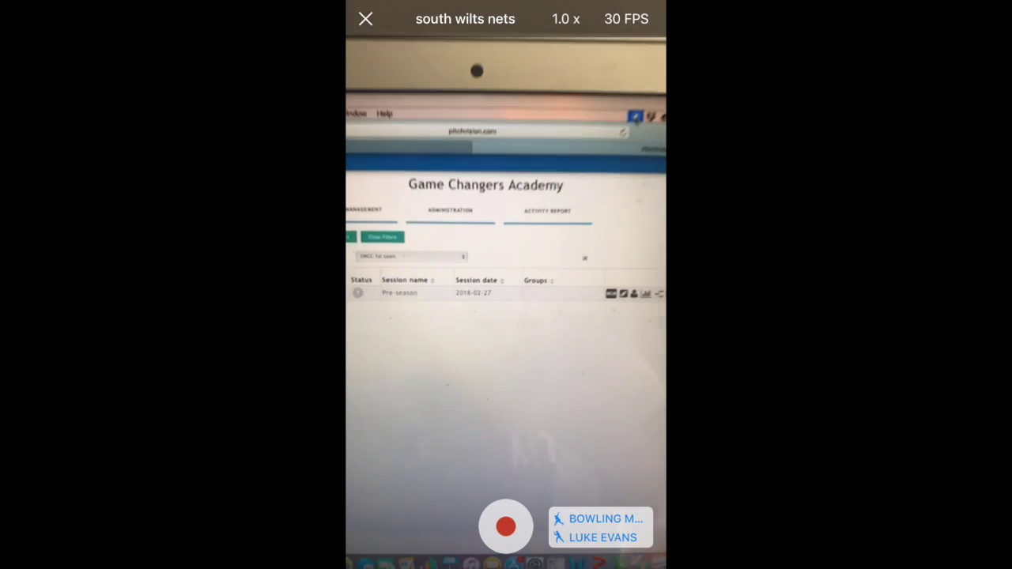
Record a brief clip for the south wilts nets session, giving one delivery to upload
left_click(506, 527)
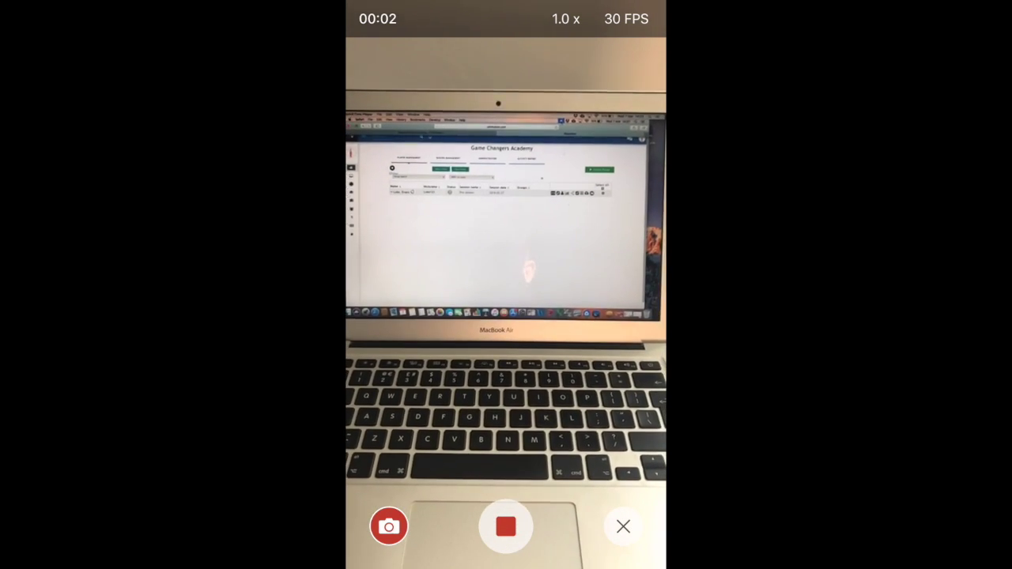
left_click(506, 527)
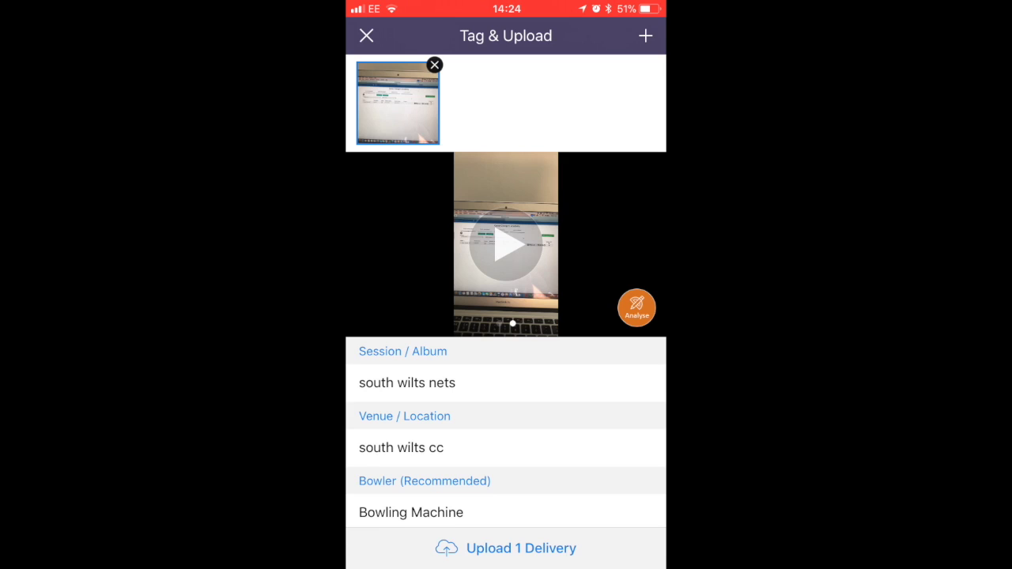
Upload the tagged delivery in the background and browse the app's main menu
left_click(521, 548)
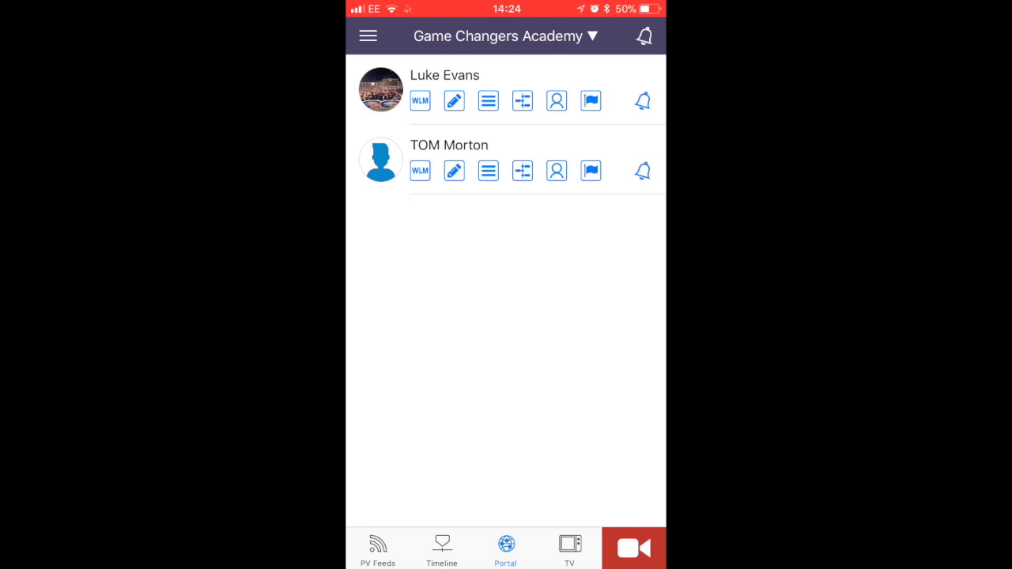
left_click(368, 35)
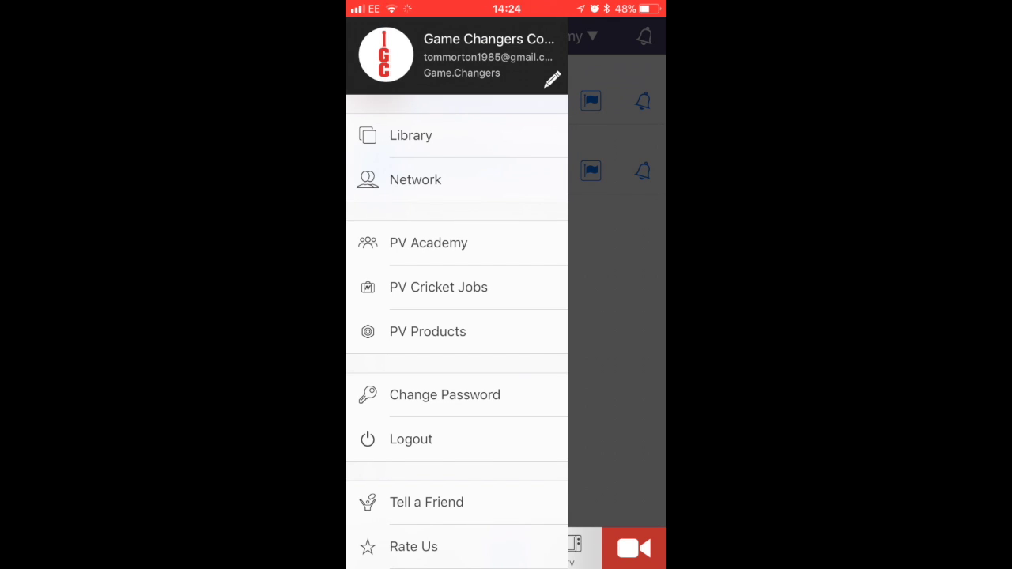
scroll(456, 332, "down", 4)
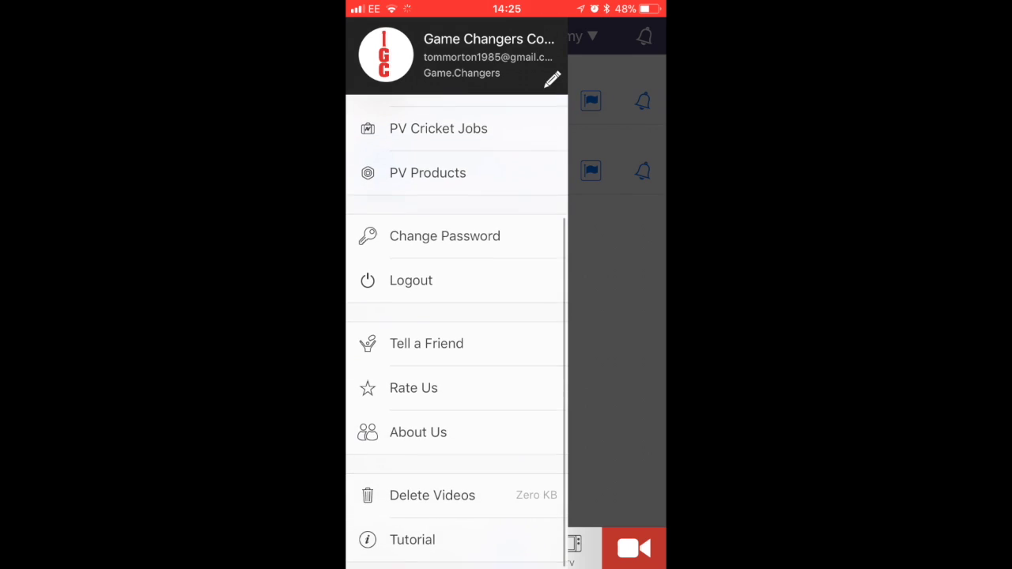